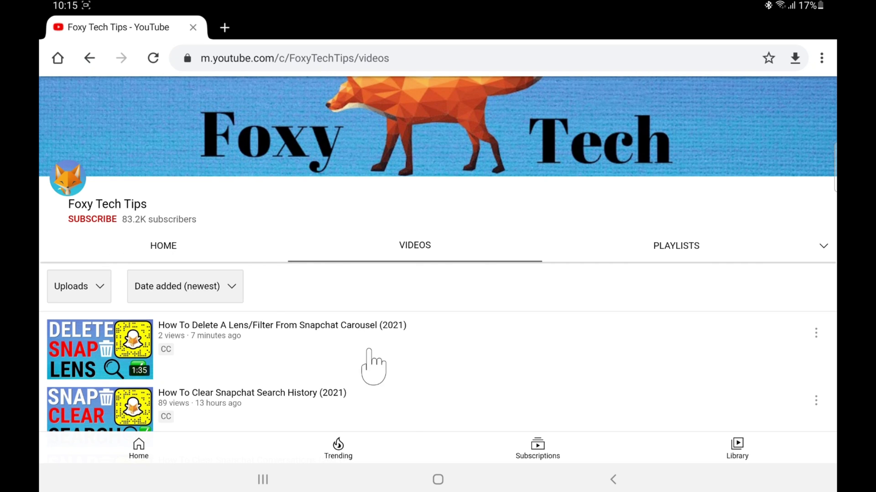
Step: From the home screen, open Settings and go to General management
left_click(445, 487)
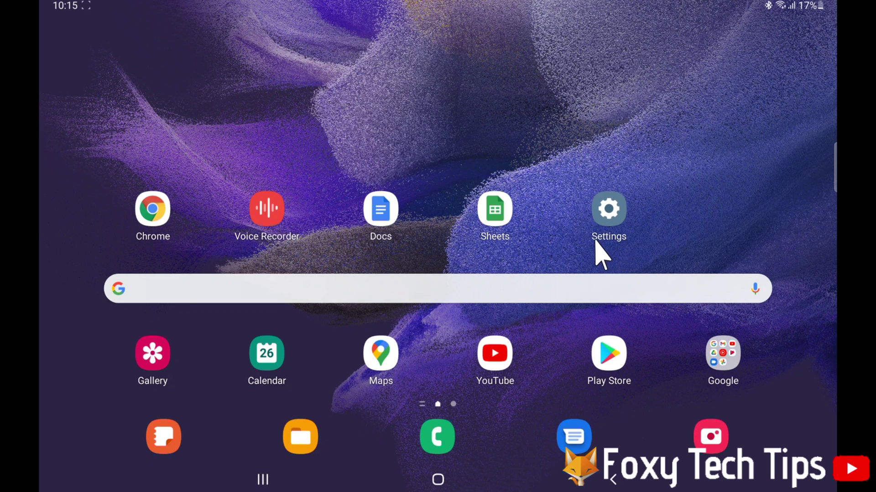
left_click(609, 214)
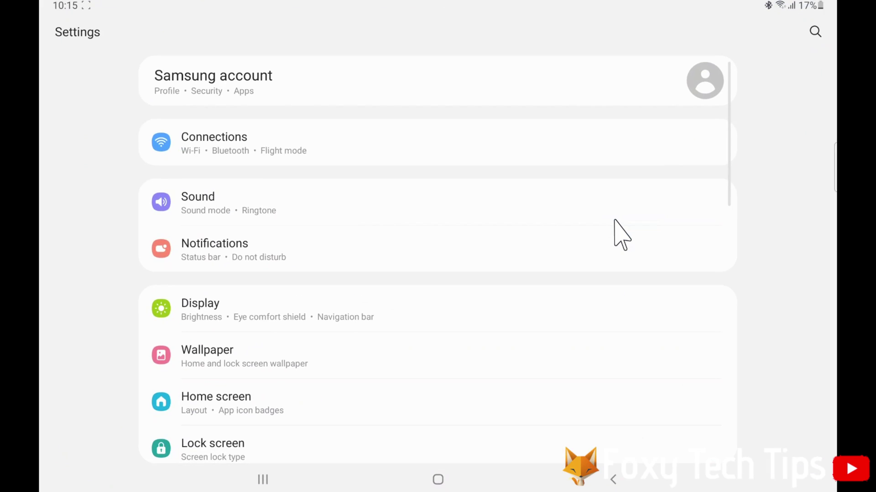
scroll(621, 235, "down", 10)
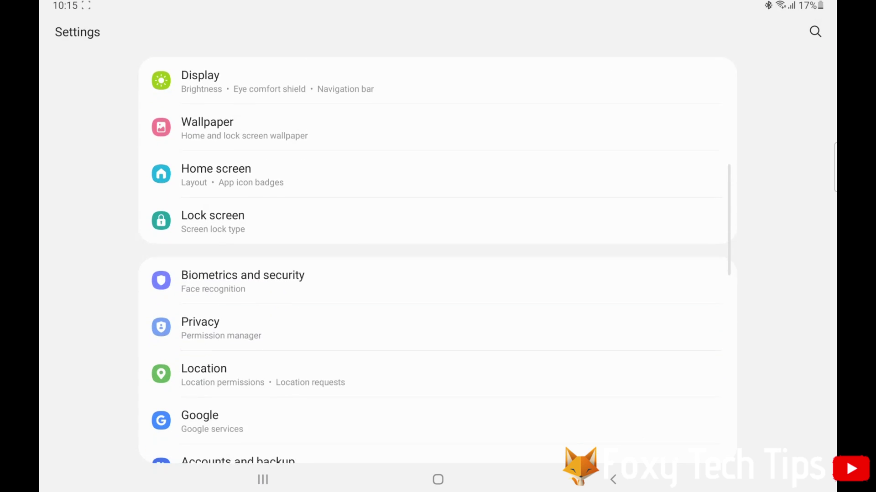
scroll(621, 235, "down", 6)
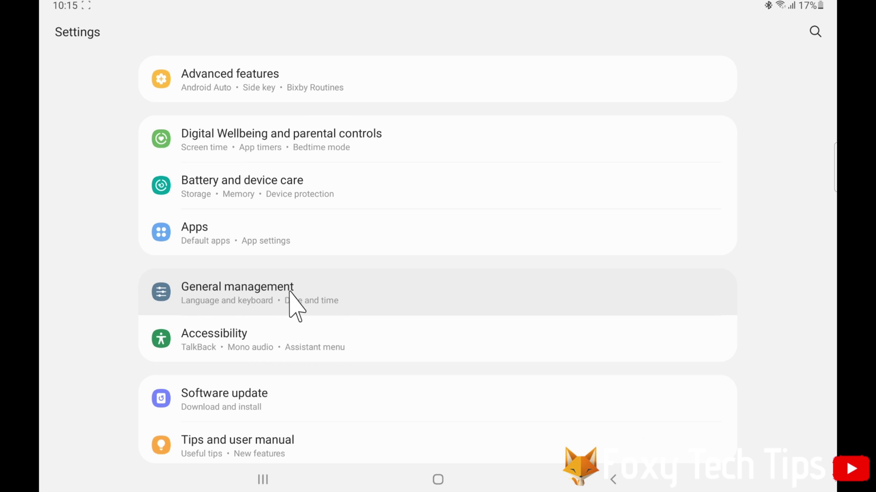
left_click(229, 290)
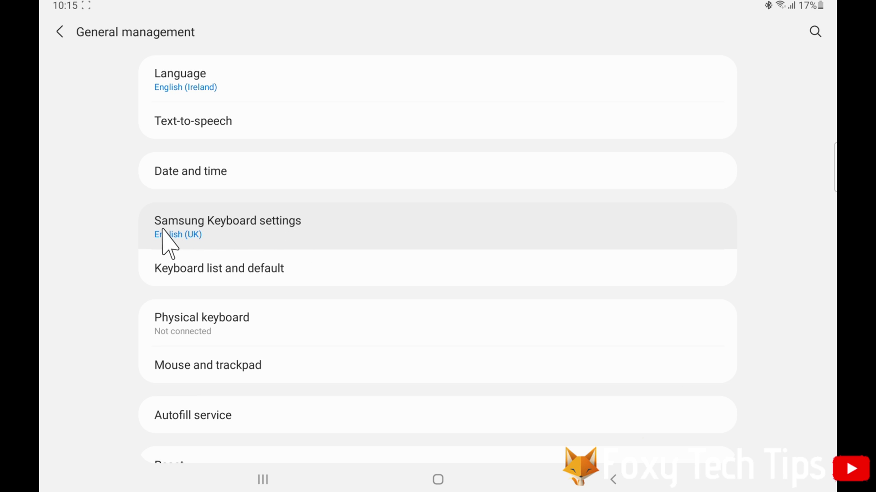
Step: Open the Samsung Keyboard's Languages and types, then Manage input languages
left_click(252, 229)
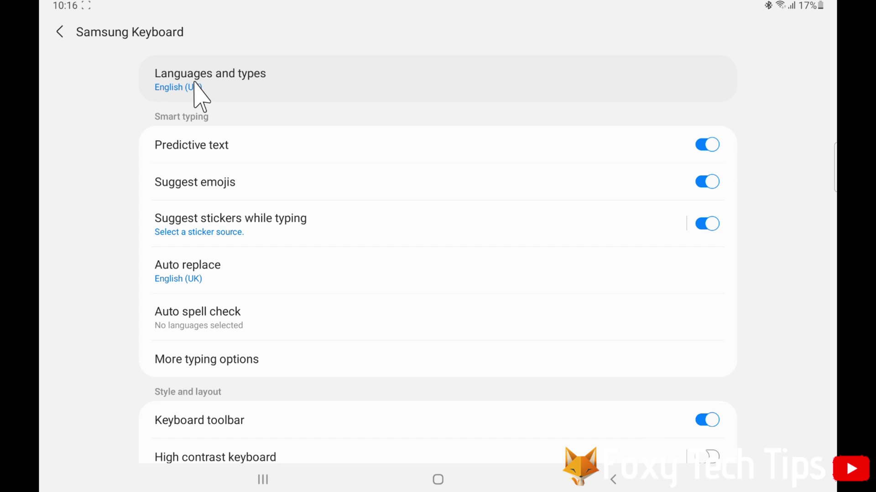
left_click(229, 81)
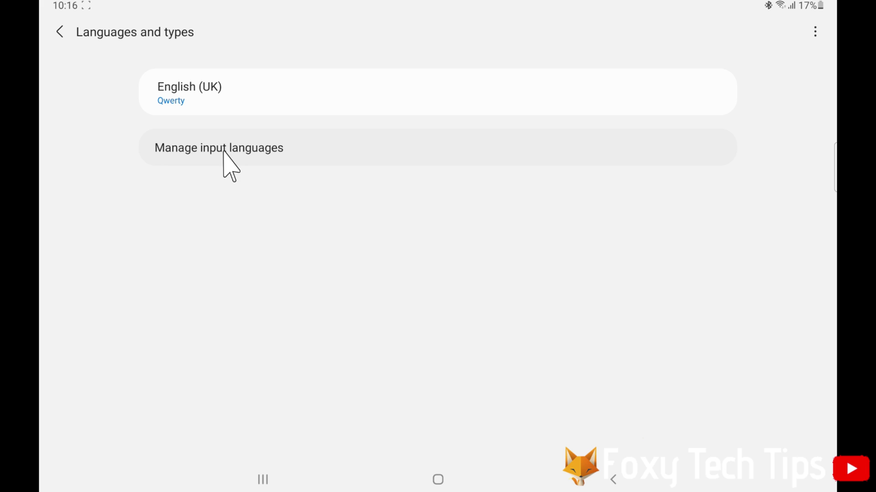
left_click(238, 152)
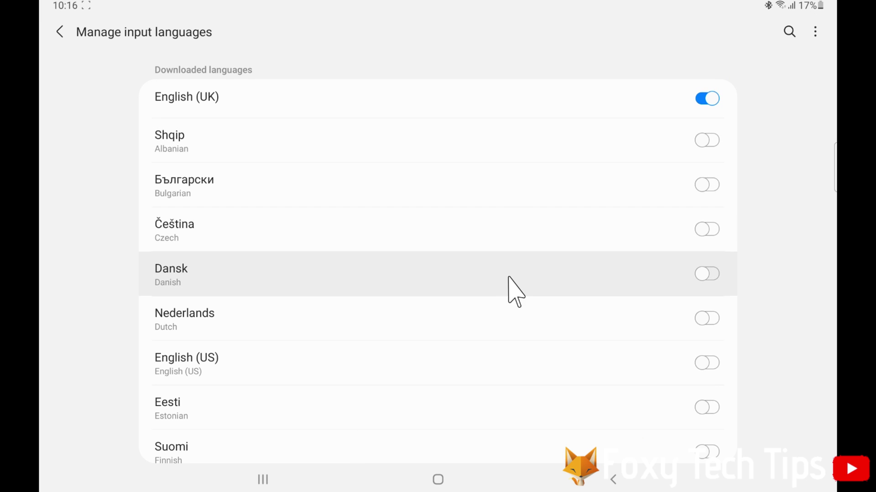
key("Tab")
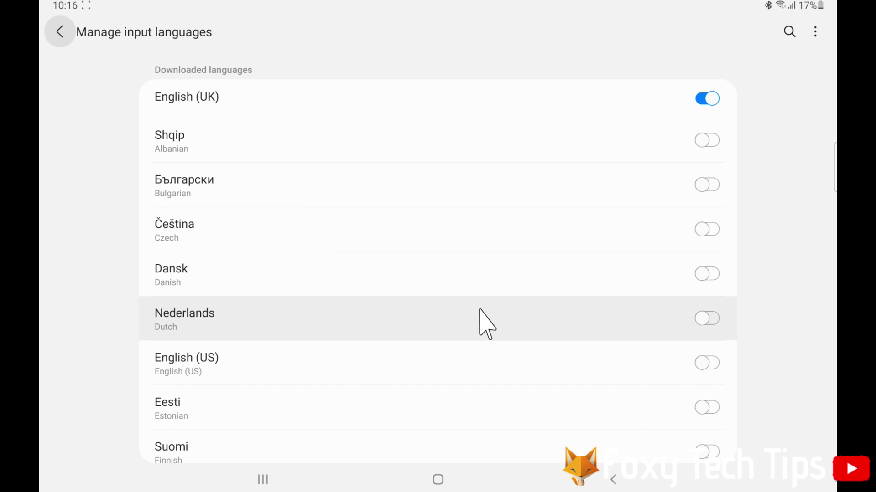
Step: Switch on Nederlands, Français (FR) and Deutsch as input languages
left_click(479, 309)
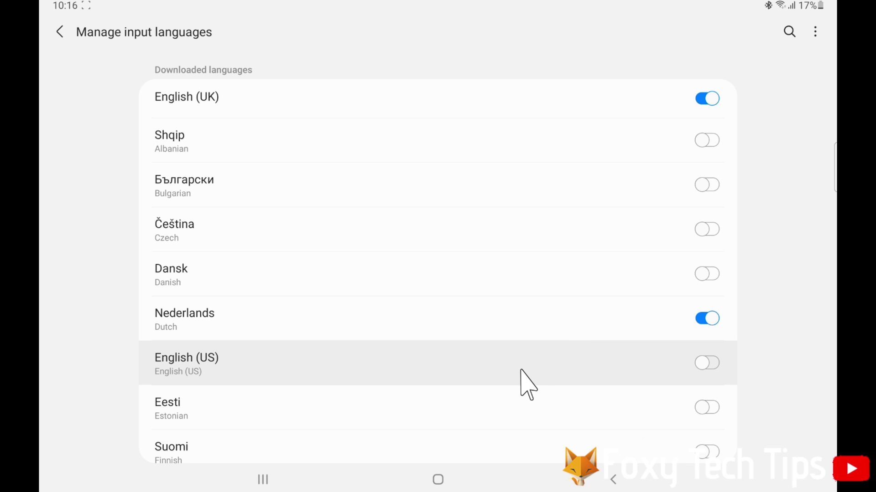
scroll(520, 370, "down", 5)
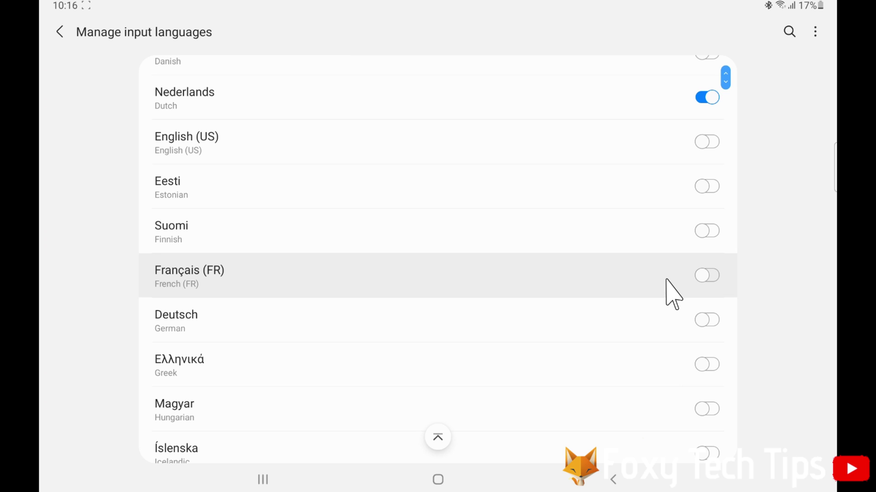
left_click(702, 278)
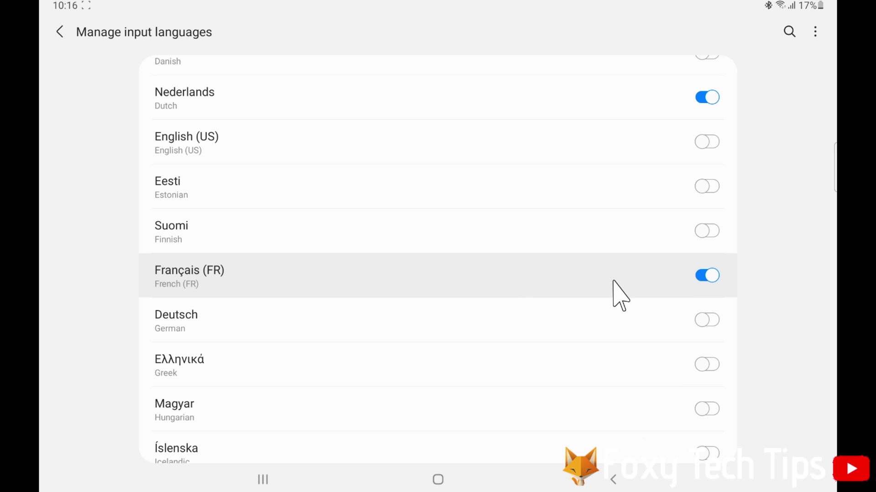
left_click(353, 310)
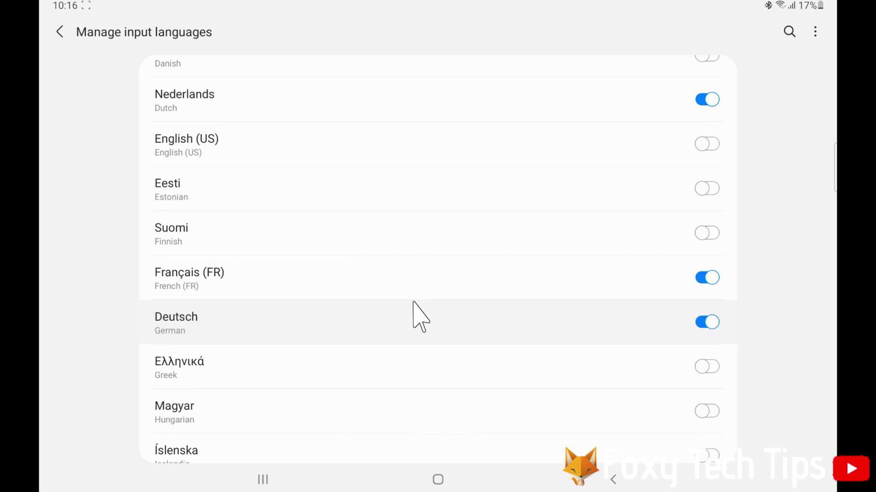
scroll(412, 304, "up", 5)
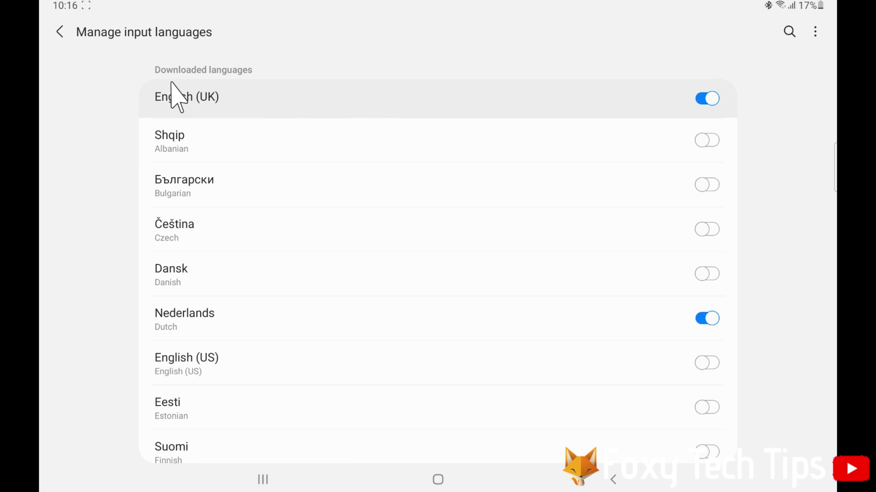
Step: Set the Français (FR) keyboard layout to Azerty with accent
left_click(60, 31)
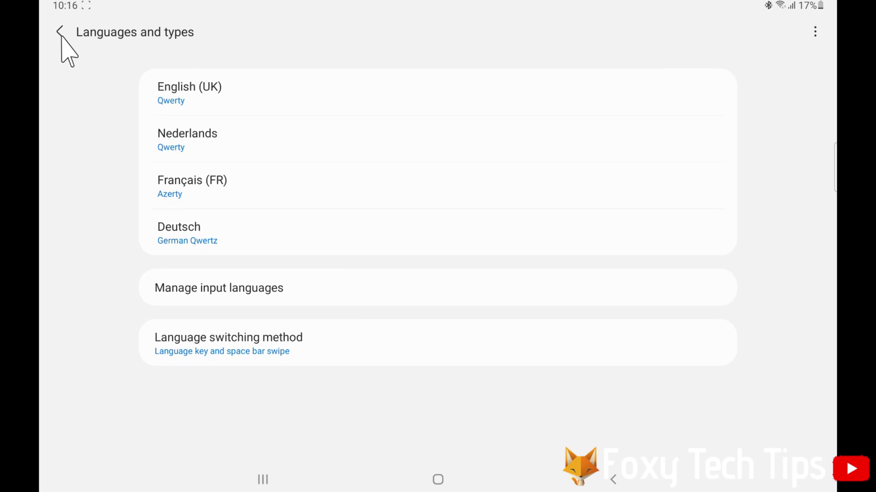
left_click(193, 186)
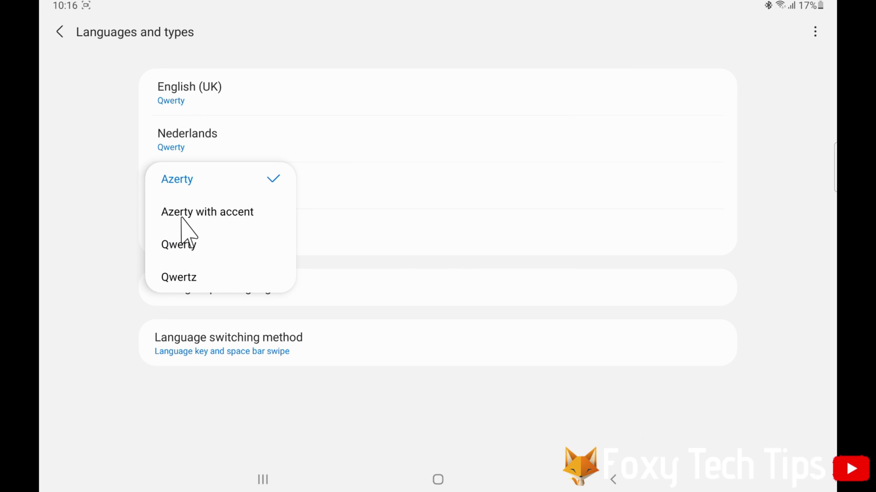
left_click(186, 250)
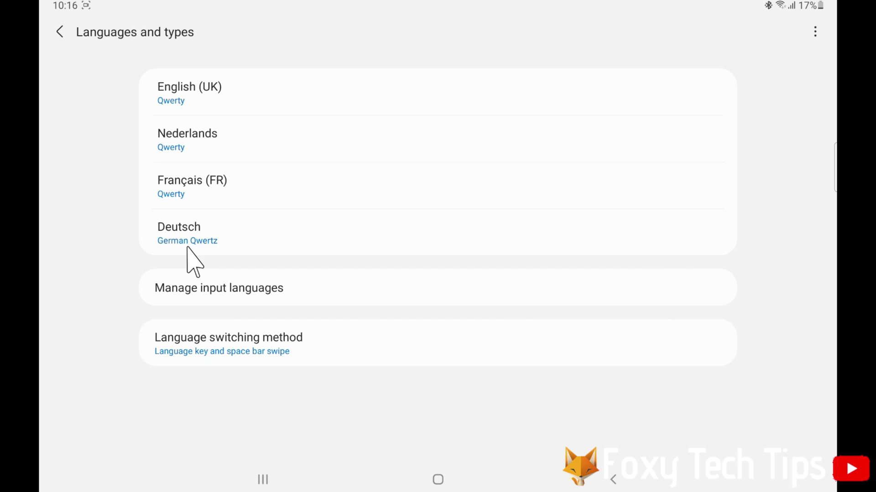
left_click(193, 189)
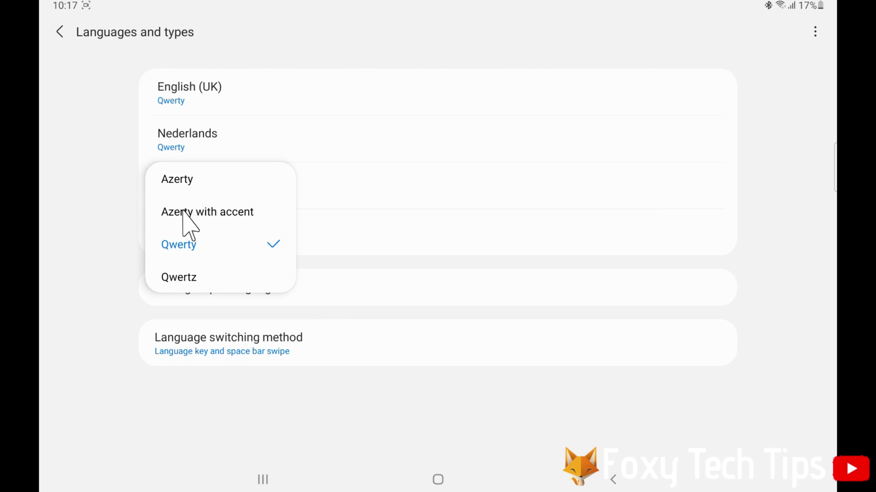
left_click(201, 213)
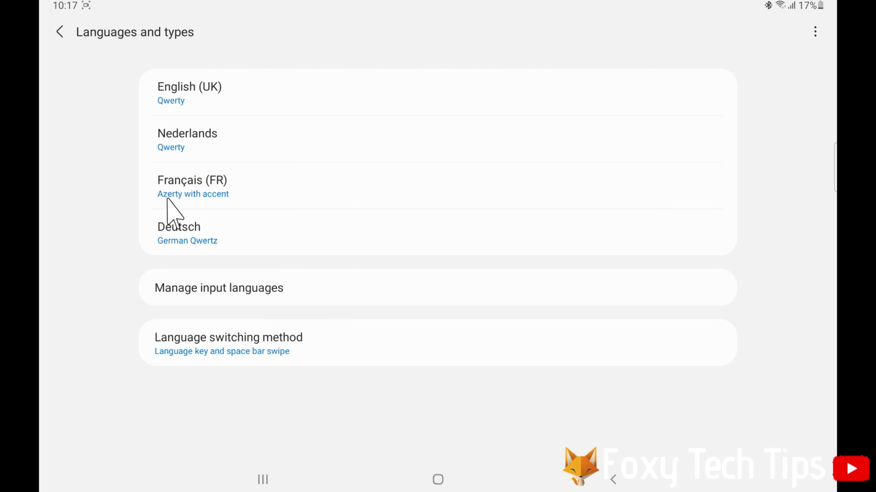
Step: Give Nederlands the Azerty with accent layout and Deutsch Qwerty, then go home
left_click(184, 129)
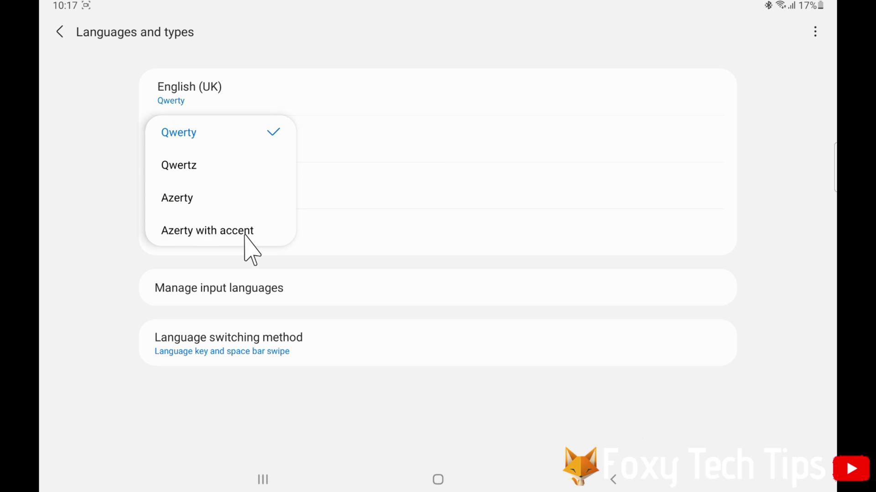
left_click(210, 232)
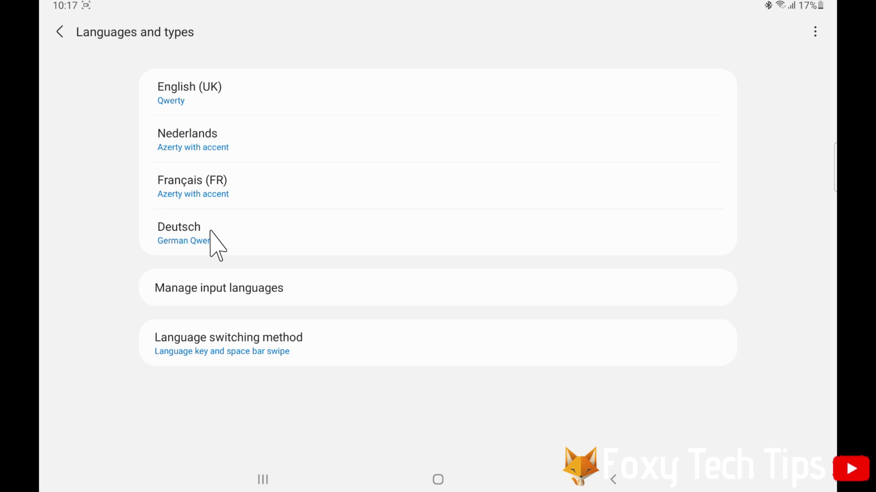
right_click(280, 355)
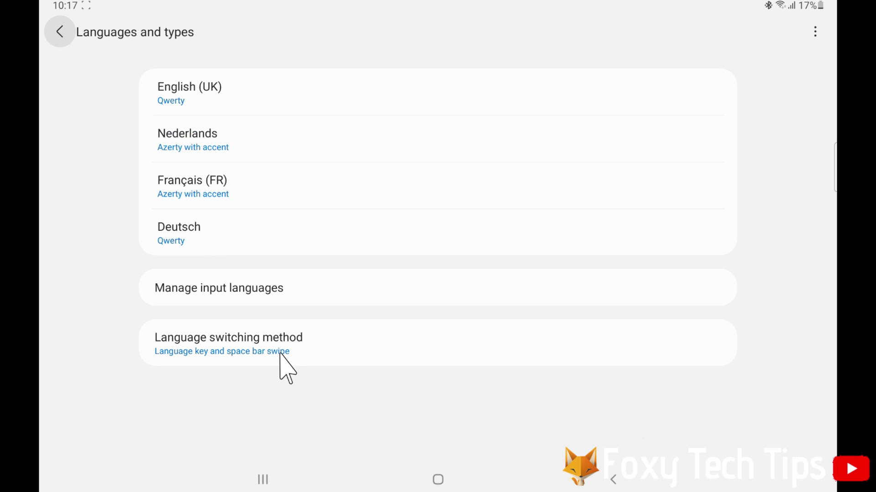
left_click(438, 480)
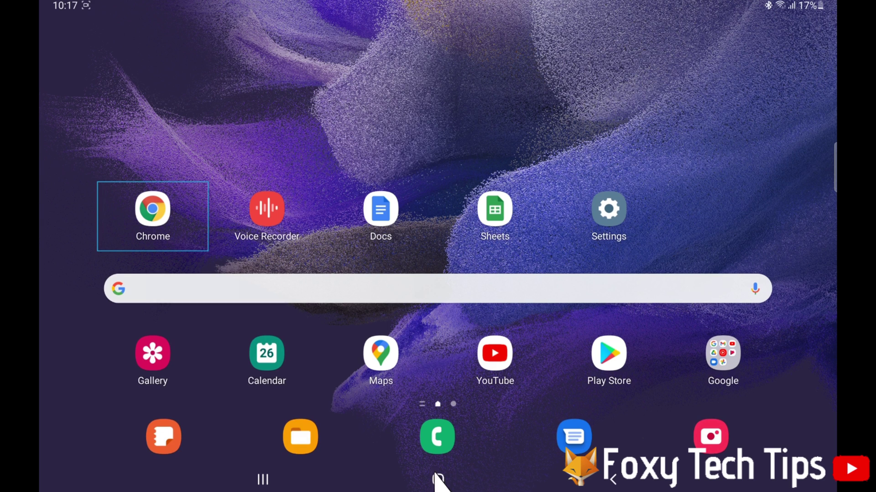
Step: Start a blank Samsung Notes note and cycle the keyboard via Nederlands to Français (FR)
left_click(176, 436)
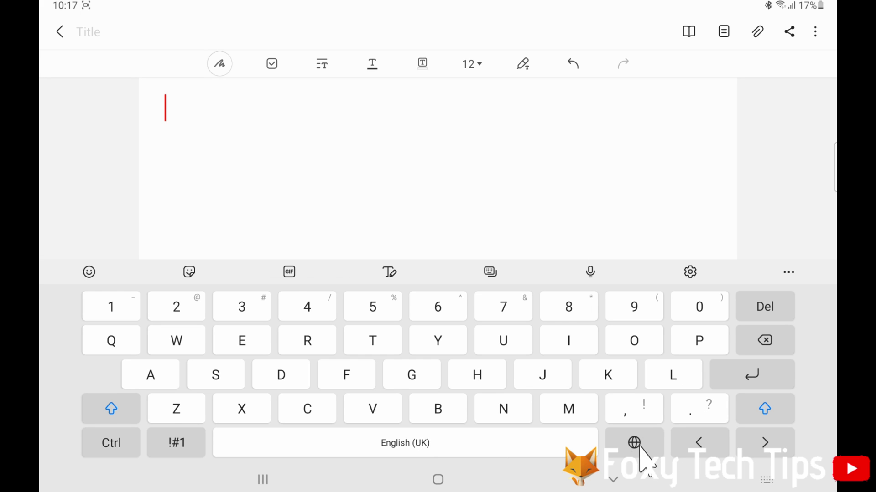
left_click(639, 447)
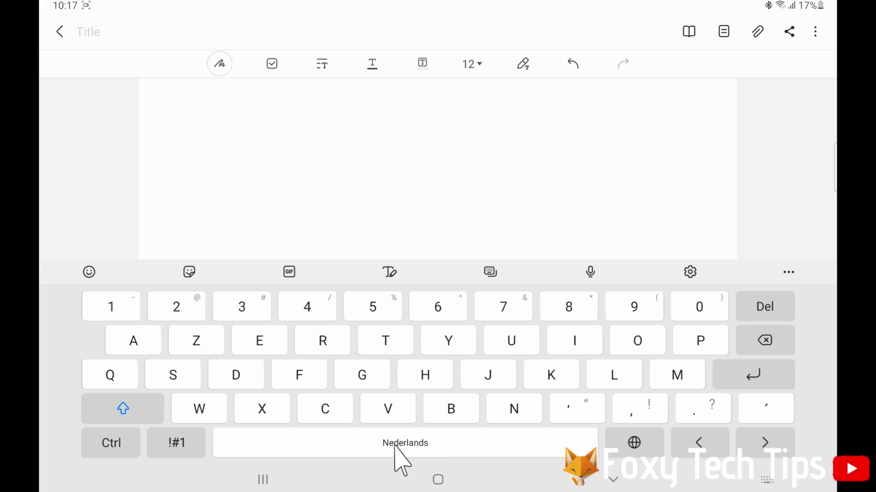
left_click(634, 447)
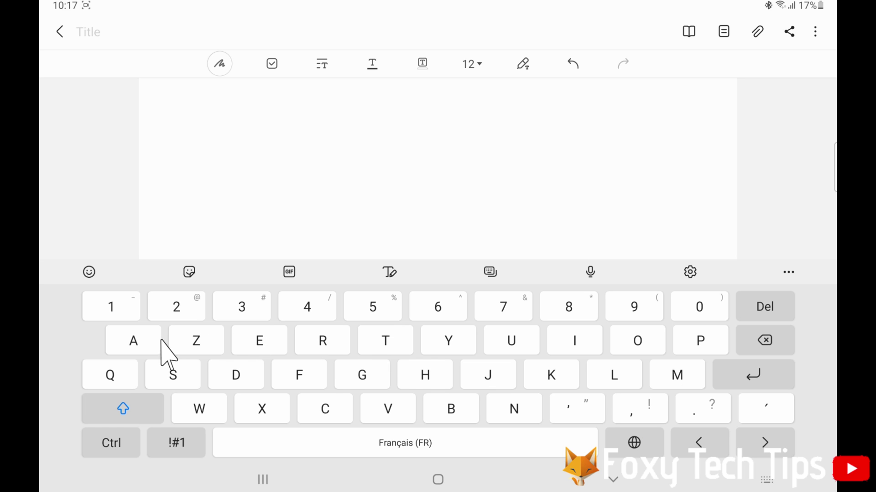
Step: Type the accented text 'Éàaàë' into the note using long-pressed letter variants
left_click_drag(266, 346, 262, 296)
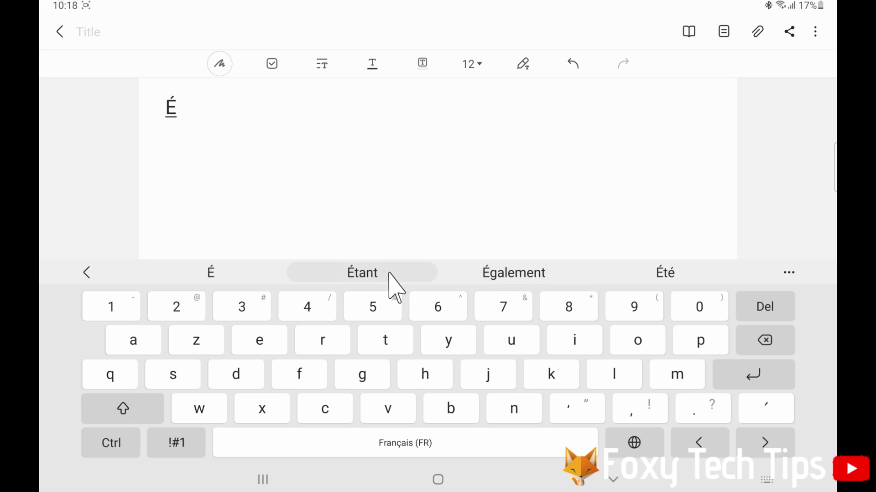
left_click(138, 345)
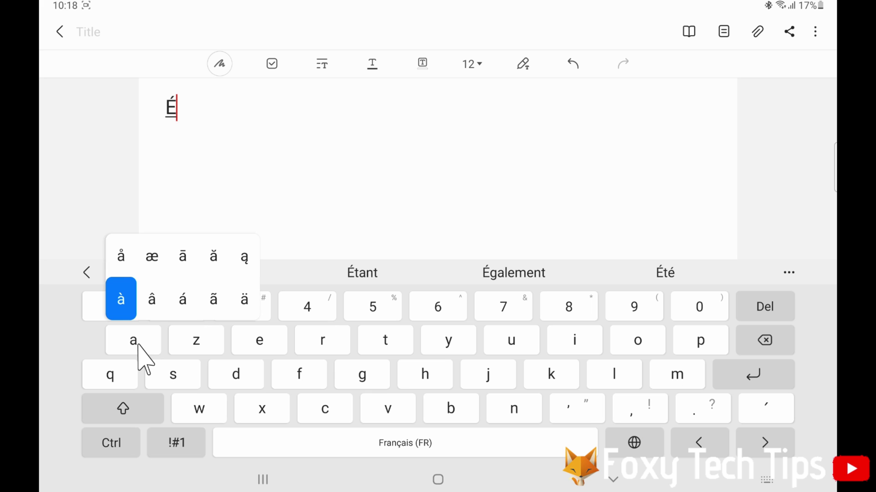
type("à")
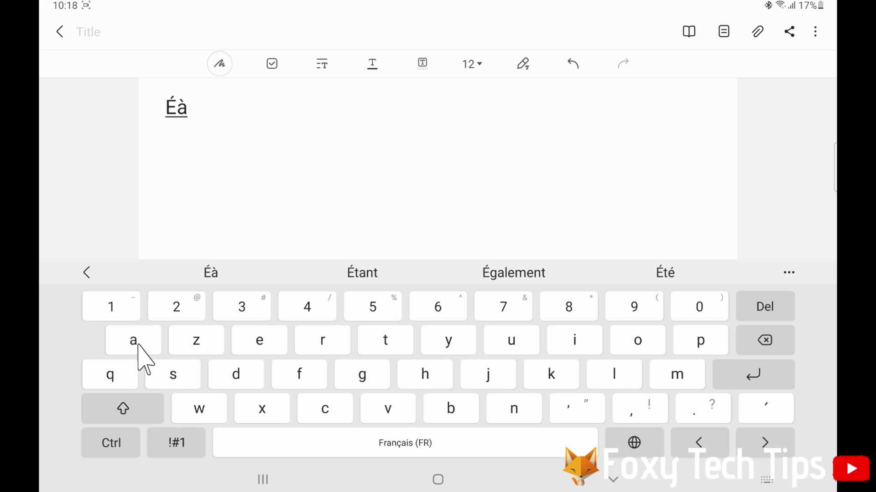
type("aàë")
Step: Cycle the keyboard through Deutsch, English (UK), Nederlands and back to Français (FR)
left_click_drag(532, 454, 329, 454)
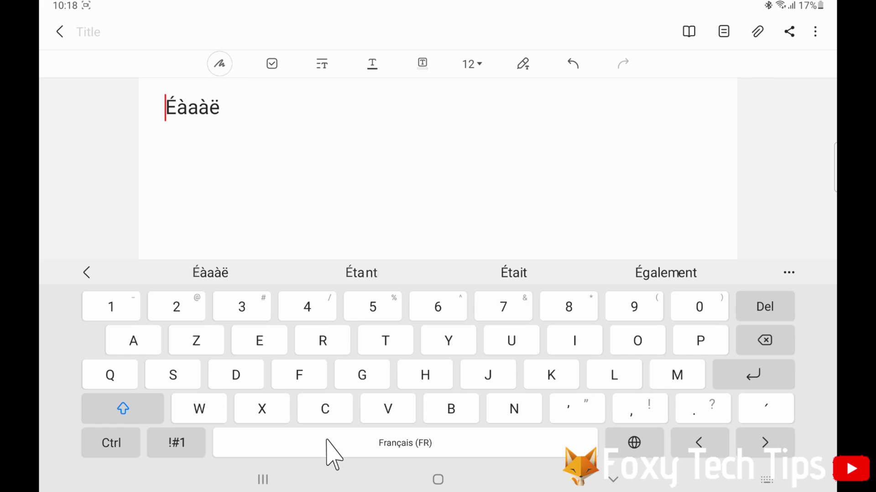
left_click_drag(499, 455, 309, 455)
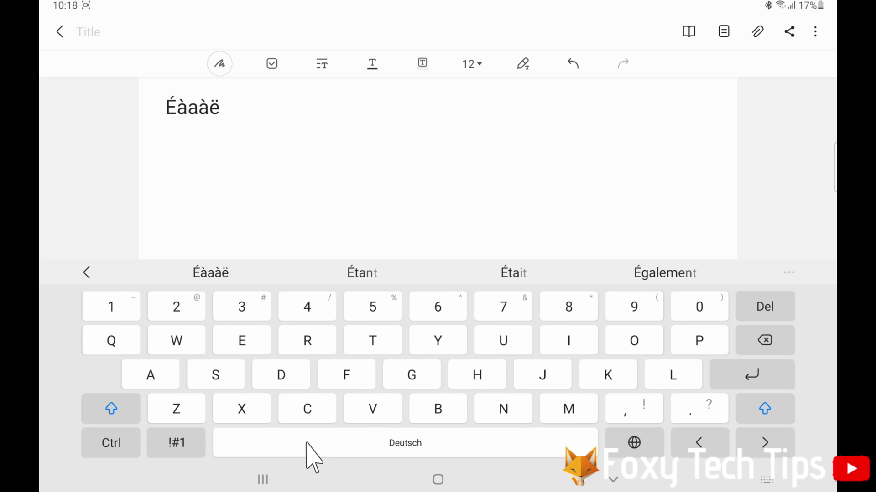
left_click_drag(522, 446, 272, 446)
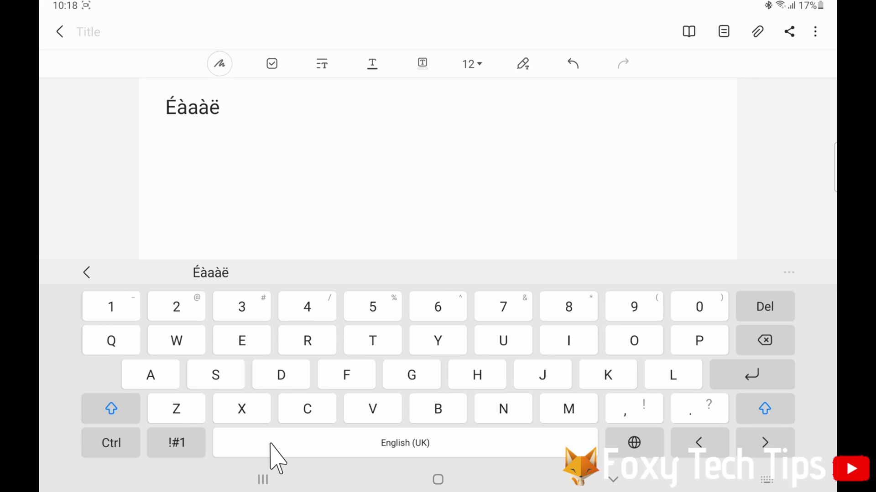
left_click_drag(500, 454, 322, 453)
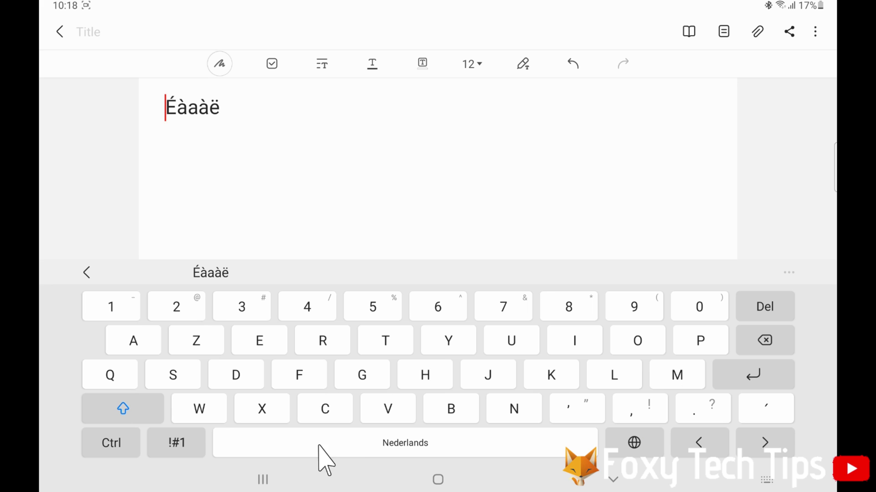
left_click_drag(469, 442, 344, 445)
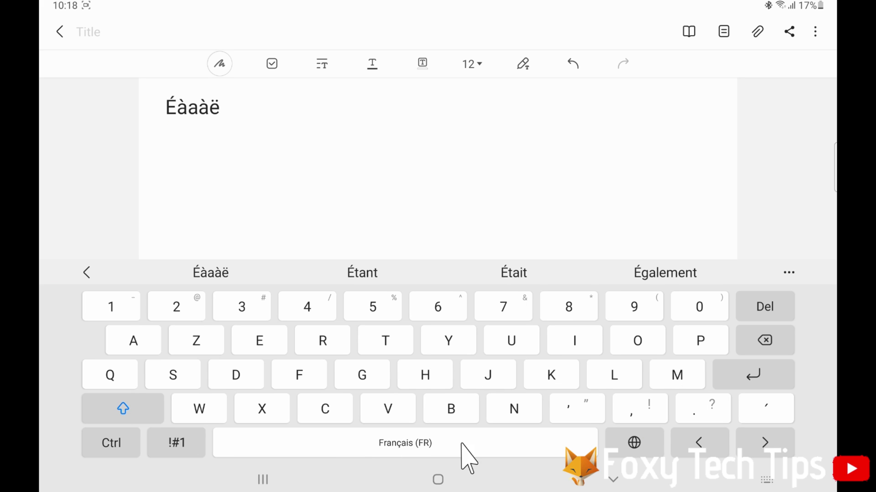
left_click_drag(461, 444, 346, 457)
Step: Go from home to Settings and open the Samsung Keyboard's Manage input languages
left_click(435, 479)
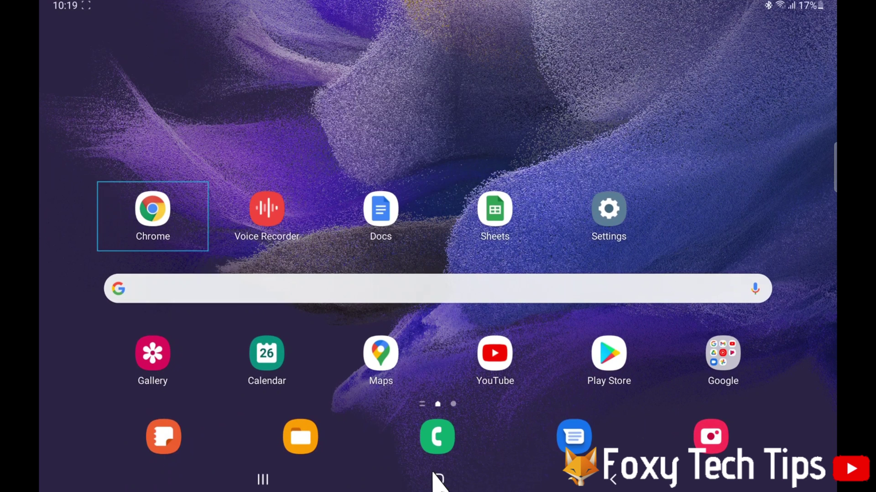
left_click(606, 211)
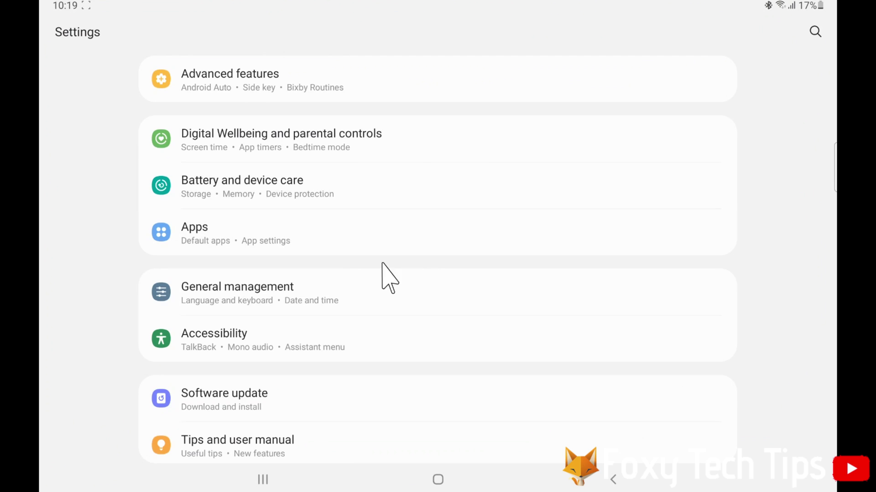
left_click(365, 276)
left_click(330, 240)
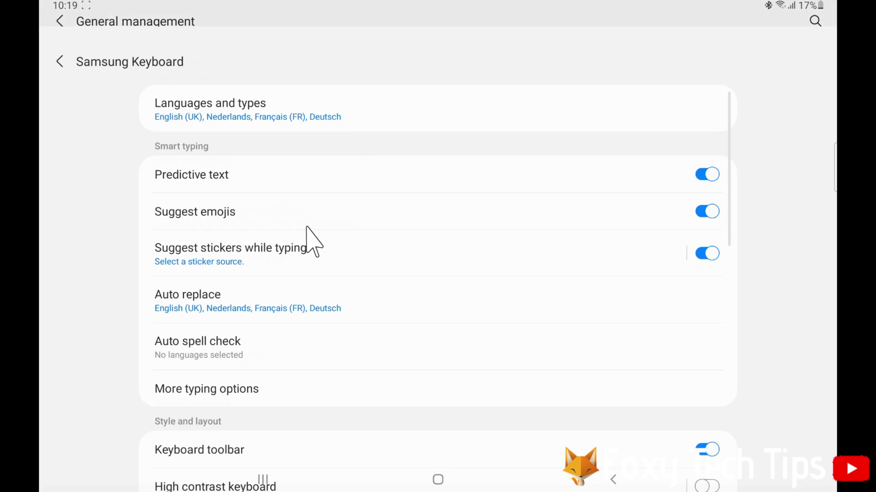
left_click(287, 96)
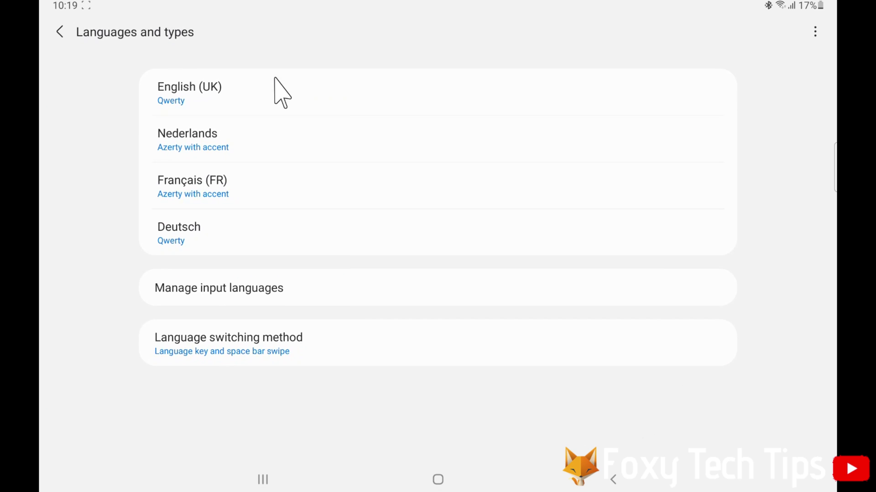
left_click(219, 289)
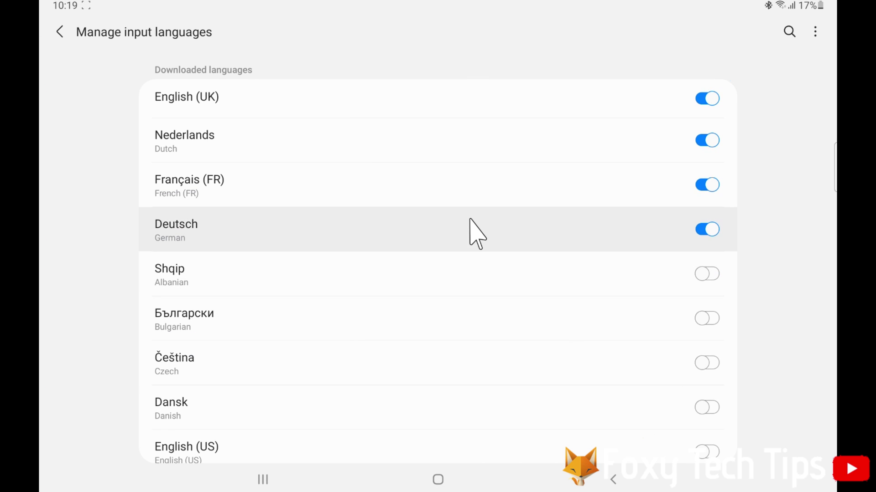
Step: Switch off Deutsch and Nederlands, keeping only English (UK) and Français (FR)
left_click(704, 230)
left_click(577, 157)
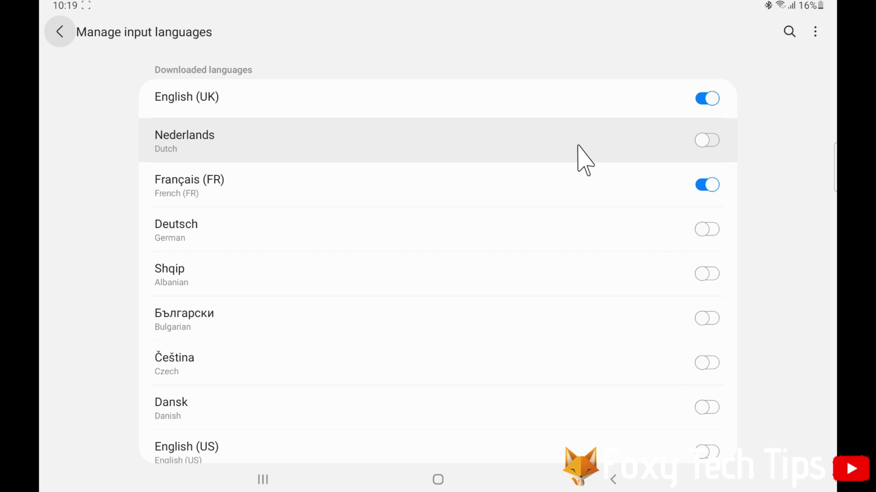
left_click(62, 34)
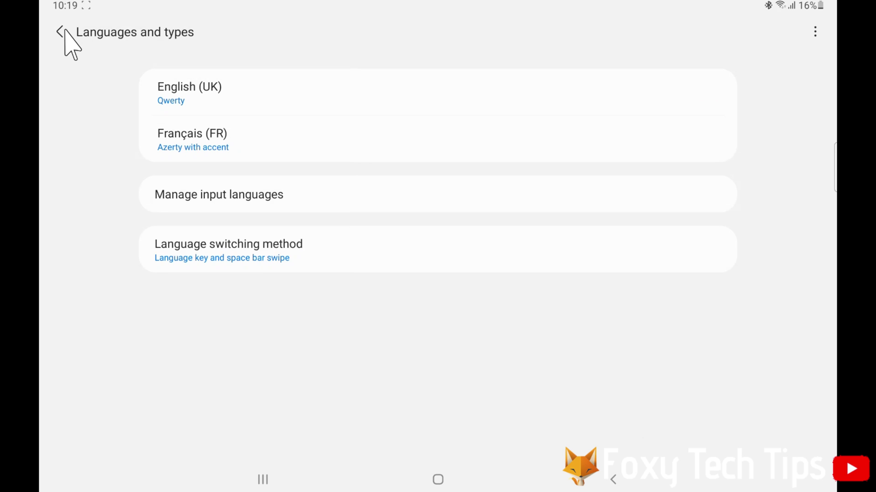